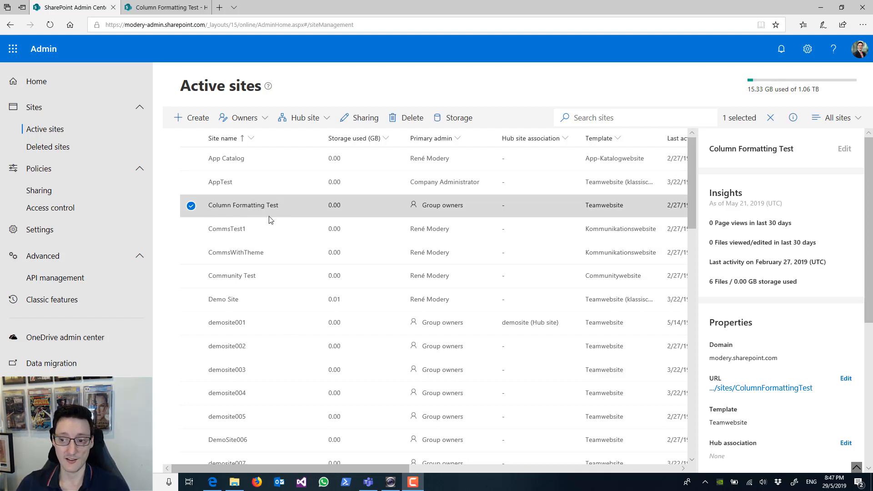
Change the Column Formatting Test site's address to ColumnFormatting and save the change.
{"action": "scroll", "coordinate": [730, 344], "scroll_direction": "down", "scroll_amount": 1}
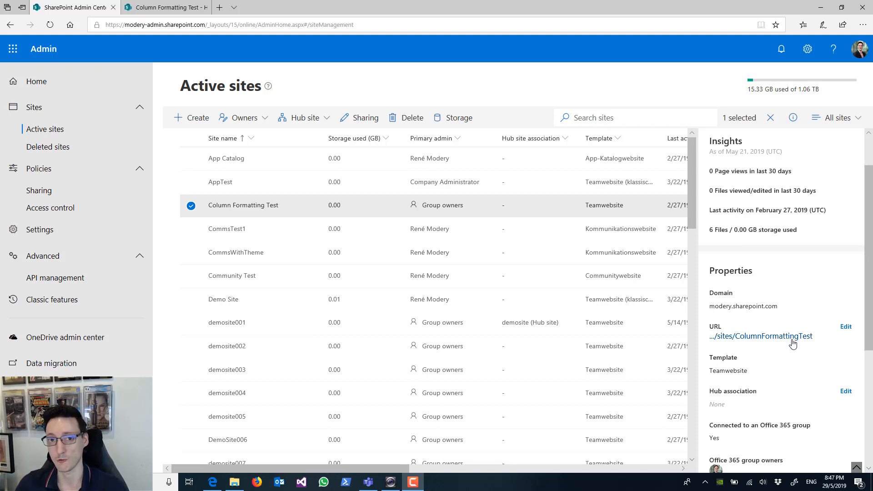
{"action": "left_click", "coordinate": [847, 327]}
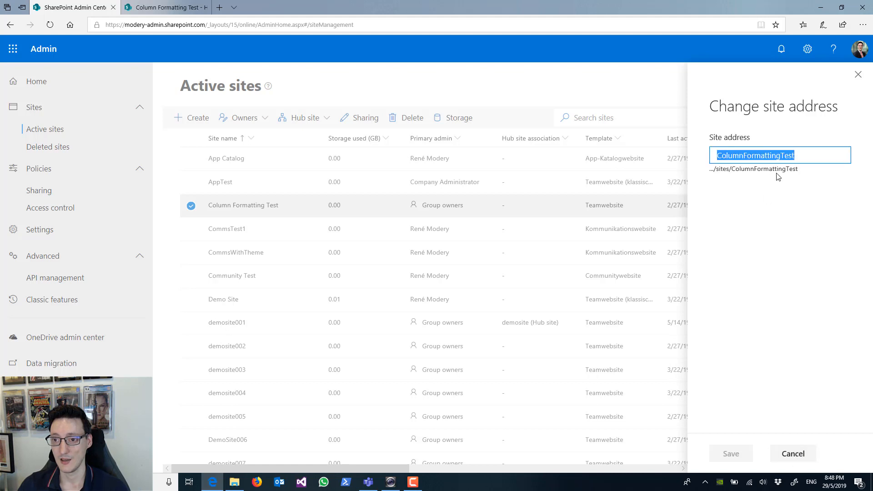
{"action": "left_click", "coordinate": [803, 159]}
{"action": "left_click_drag", "start_coordinate": [781, 157], "coordinate": [849, 165]}
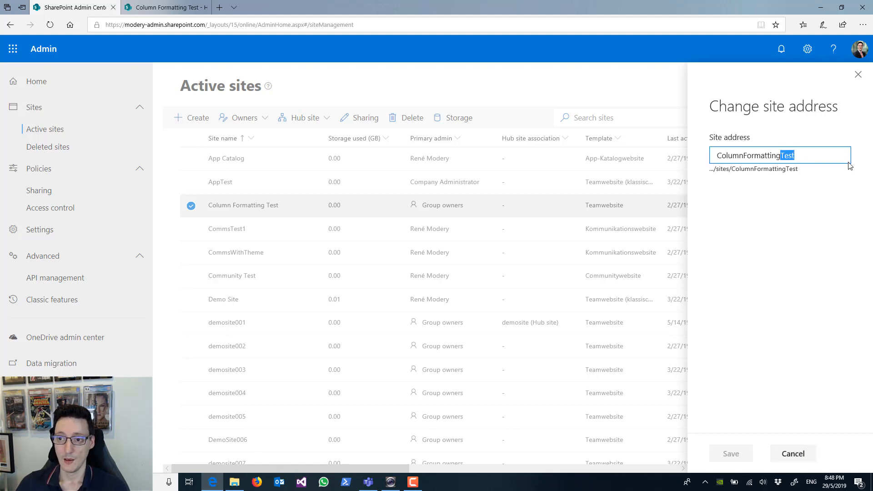
{"action": "key", "text": "BackSpace"}
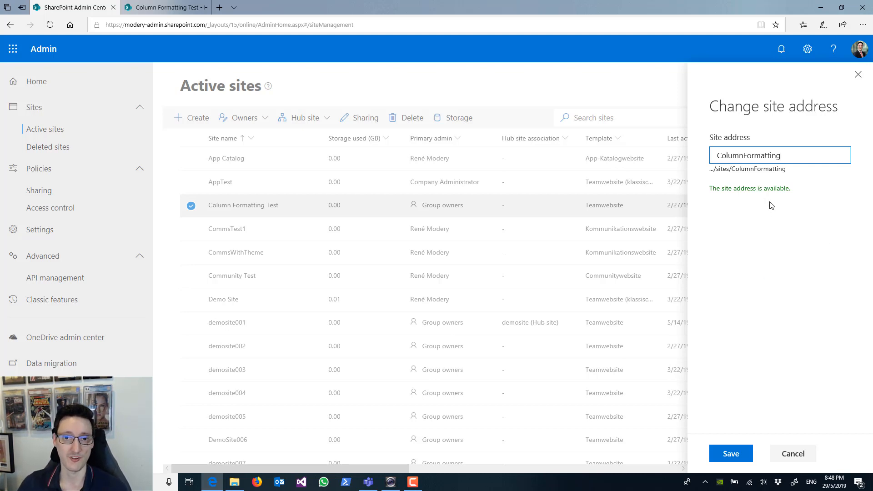
{"action": "left_click", "coordinate": [728, 454]}
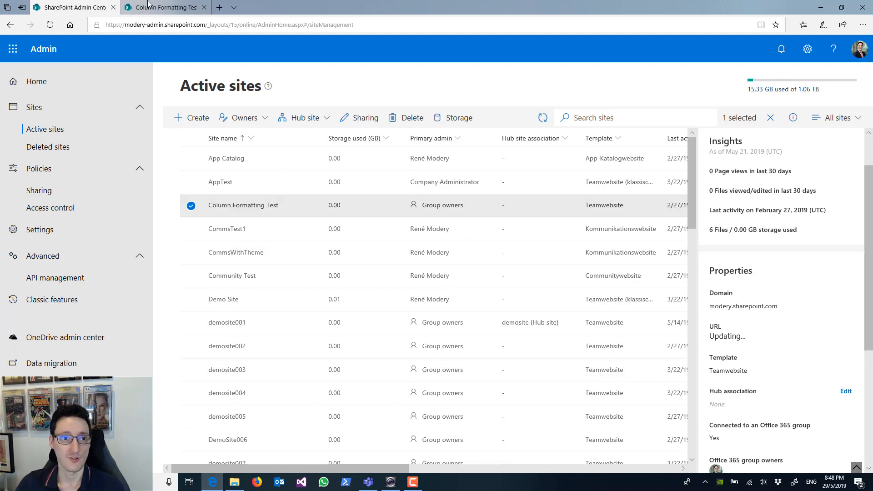
Switch to the open Column Formatting Test site and reload it at its original ColumnFormattingTest address.
{"action": "mouse_move", "coordinate": [156, 4]}
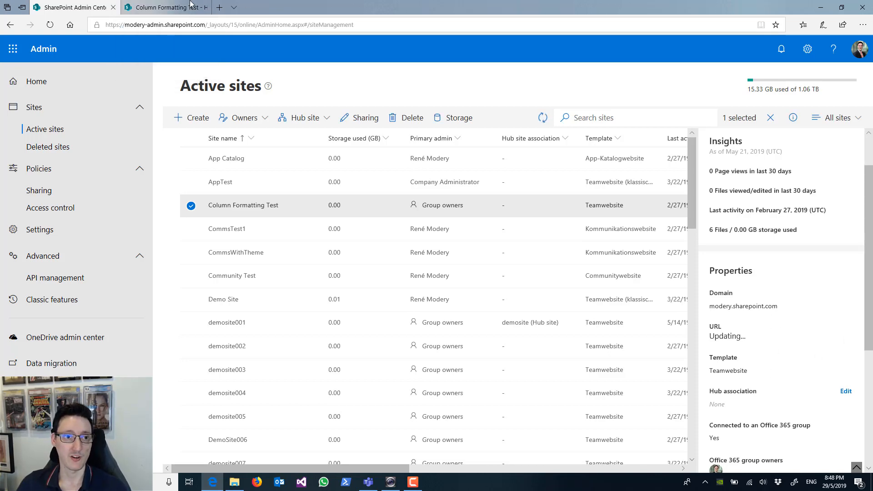
{"action": "left_click", "coordinate": [177, 5]}
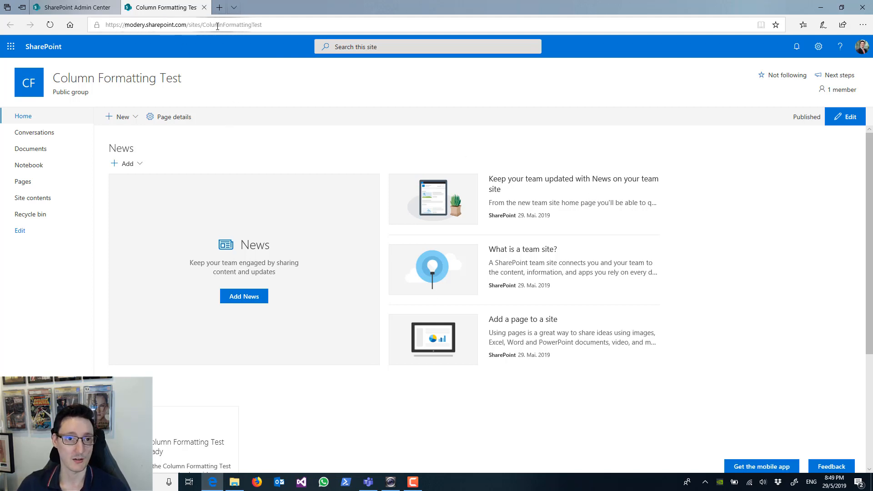
{"action": "key", "text": "ctrl+l"}
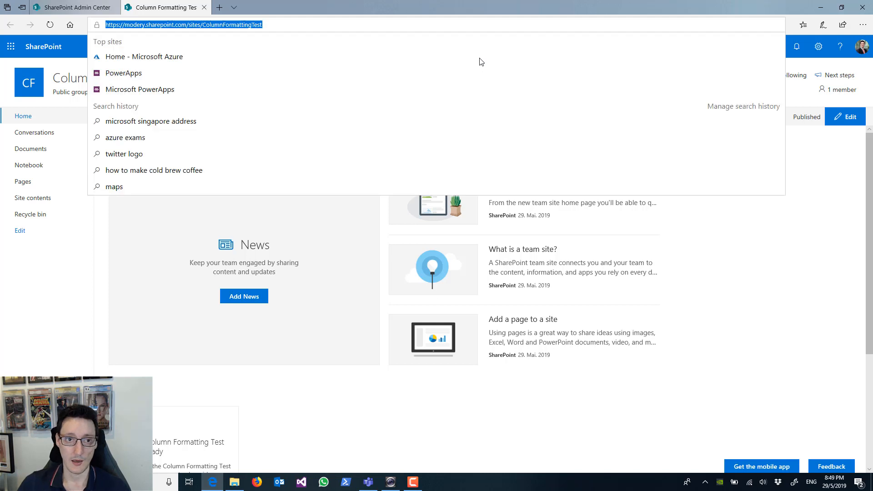
{"action": "key", "text": "Return"}
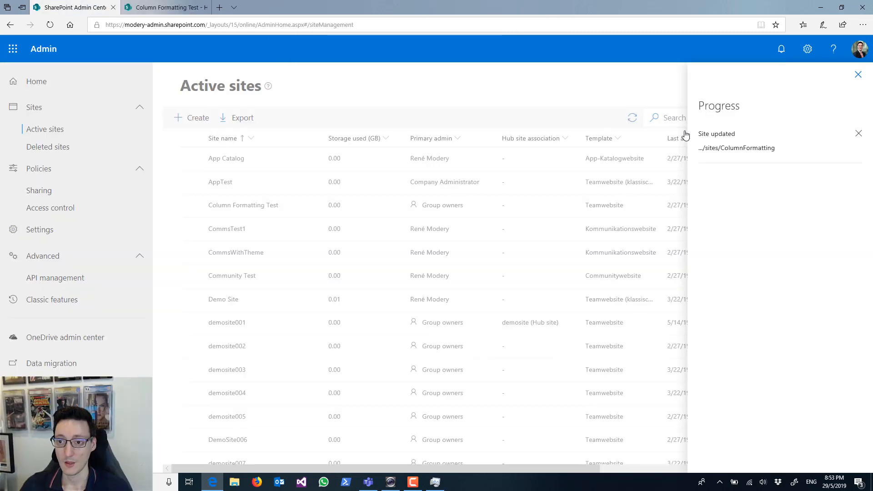
Dismiss the site update progress details and refresh the Column Formatting Test site's home page.
{"action": "left_click", "coordinate": [685, 135]}
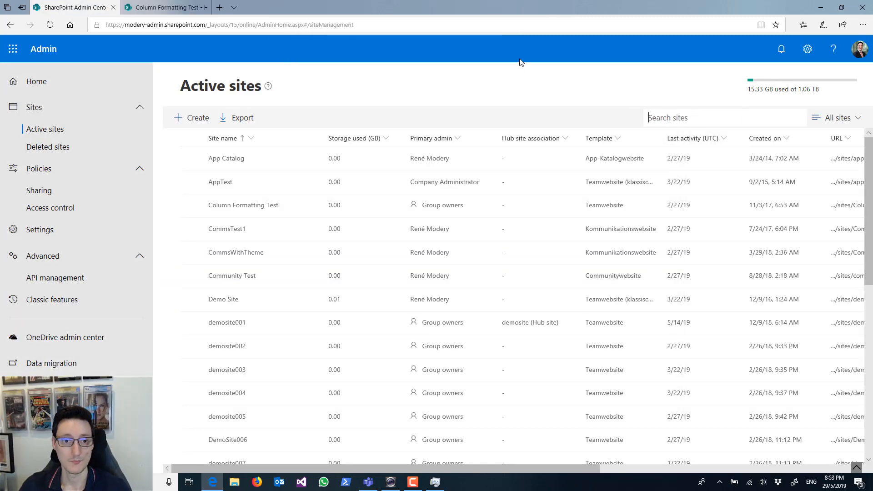
{"action": "left_click", "coordinate": [160, 6]}
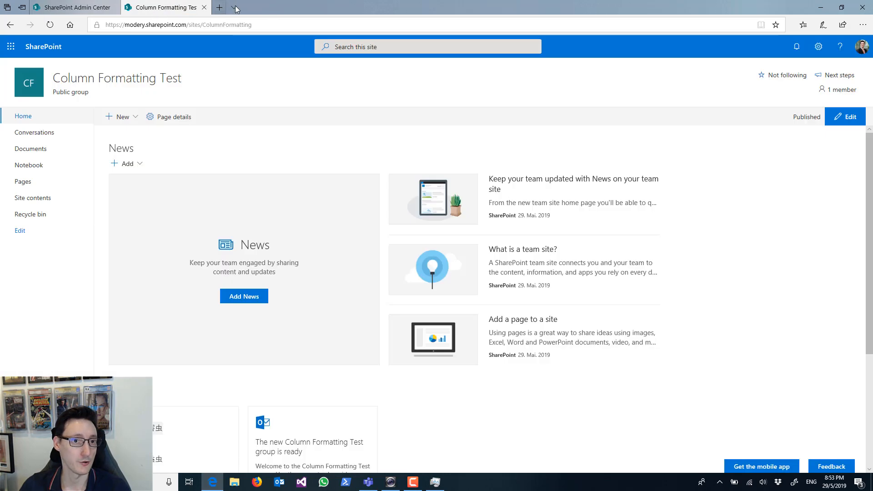
{"action": "key", "text": "F5"}
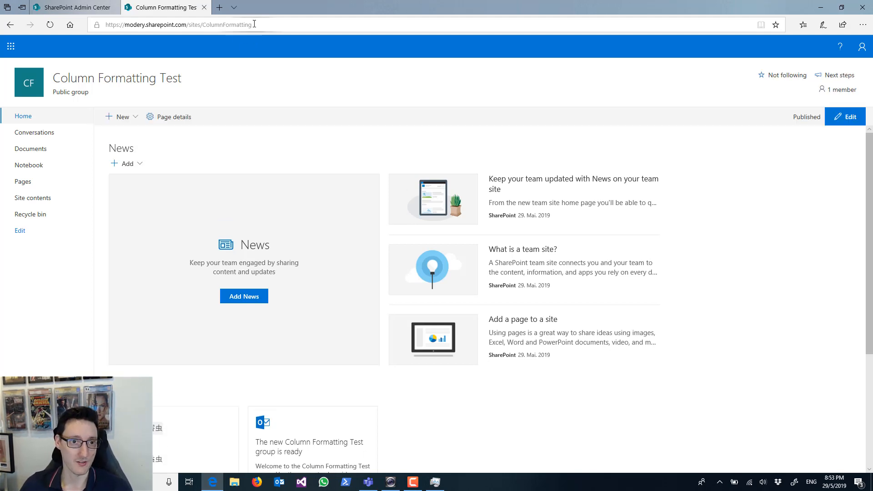
Load the site's old address ending in /sites/ColumnFormattingTest to check the redirect.
{"action": "left_click", "coordinate": [279, 25]}
{"action": "left_click", "coordinate": [279, 27]}
{"action": "type", "text": "Test"}
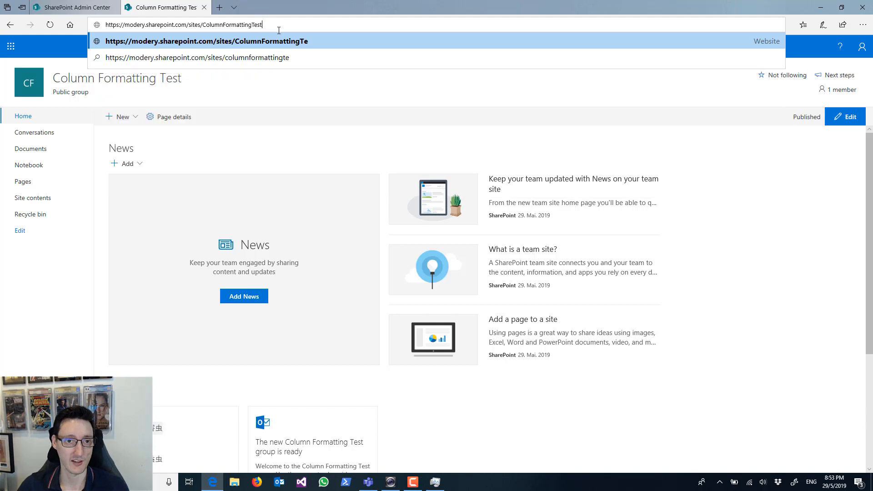
{"action": "key", "text": "Return"}
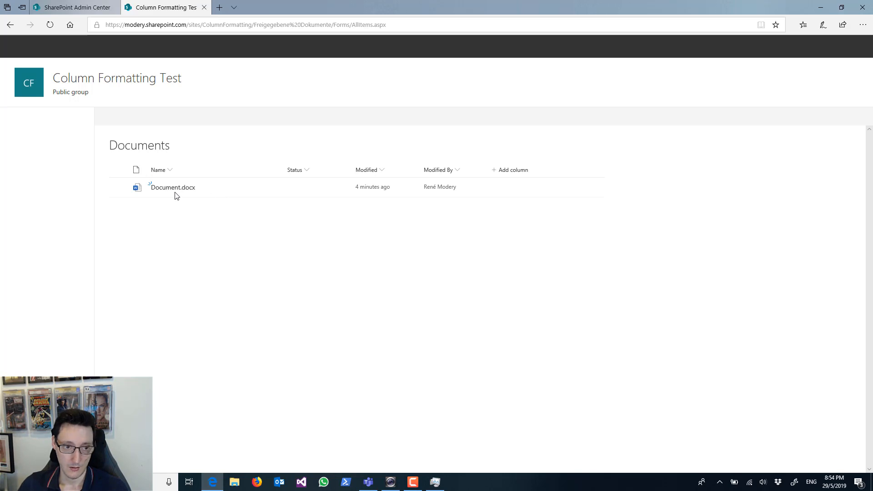
Load the Documents library through its old address by changing ColumnFormatting to ColumnFormattingTest in the URL.
{"action": "left_click", "coordinate": [249, 25]}
{"action": "left_click", "coordinate": [249, 25]}
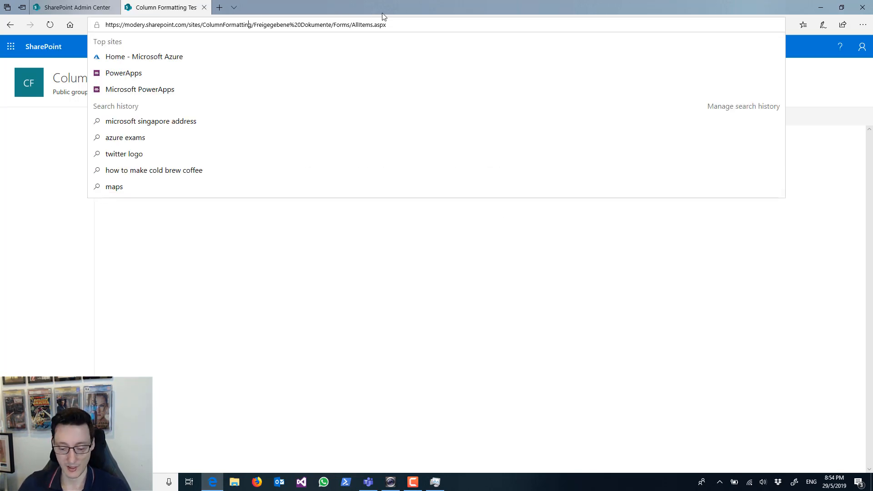
{"action": "key", "text": "Right"}
{"action": "type", "text": "Test"}
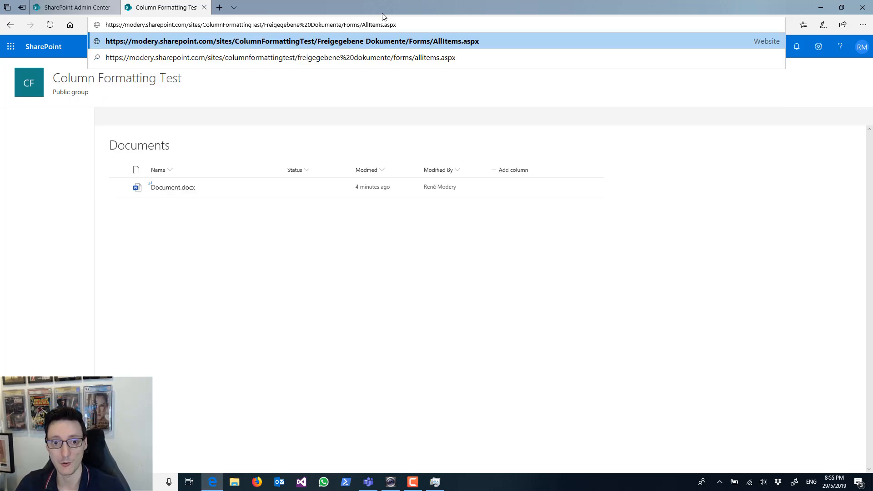
{"action": "key", "text": "Return"}
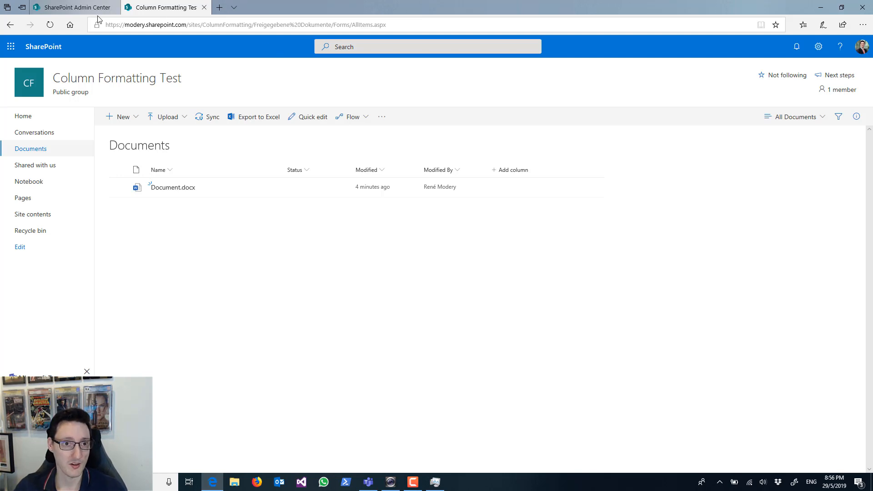
Return to the active sites list and try apptest2 as the AppTest site's address, leaving without saving.
{"action": "left_click", "coordinate": [76, 5]}
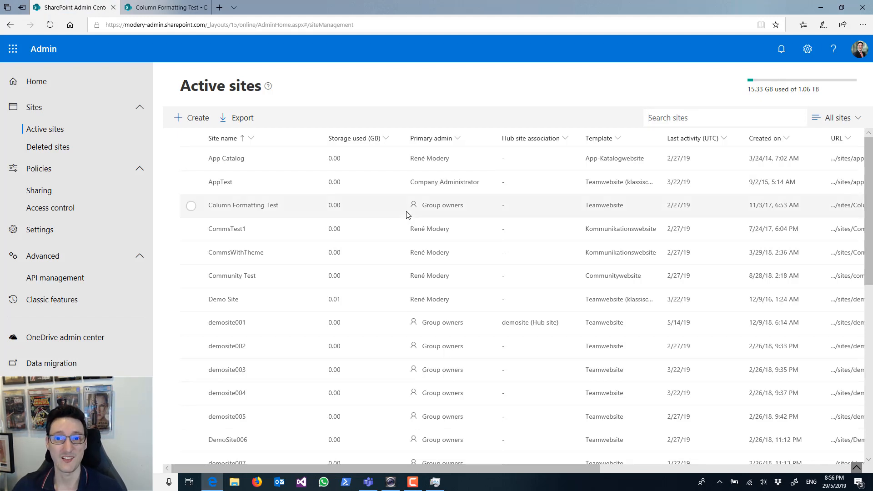
{"action": "left_click", "coordinate": [286, 181]}
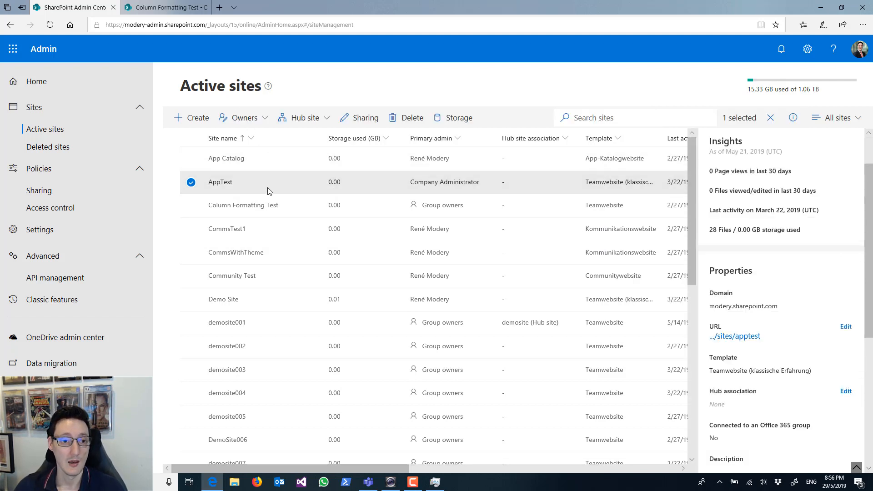
{"action": "left_click", "coordinate": [846, 326]}
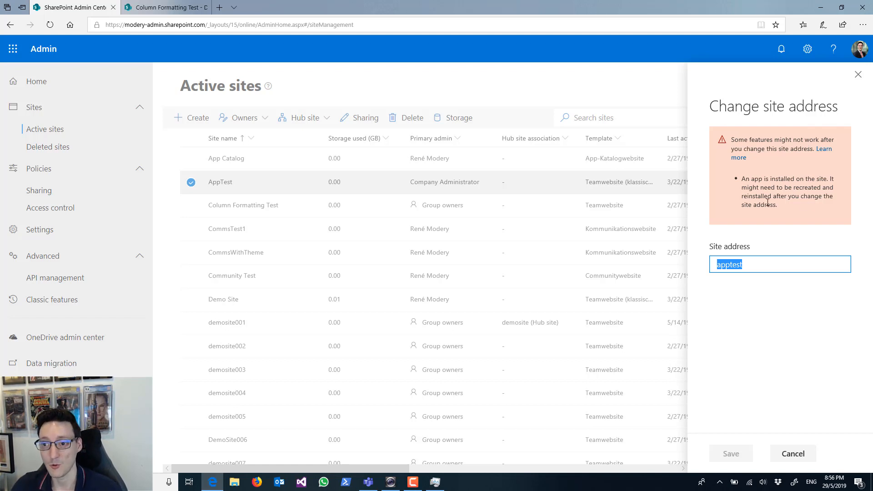
{"action": "left_click", "coordinate": [778, 268]}
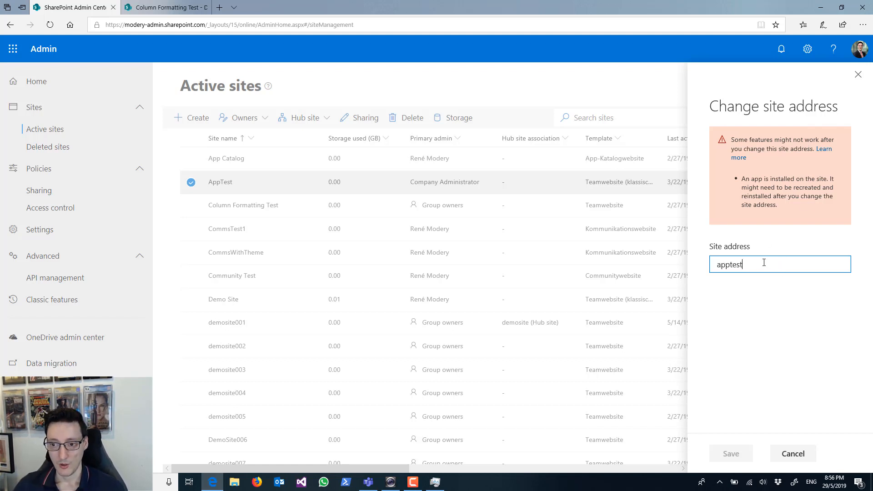
{"action": "type", "text": "2"}
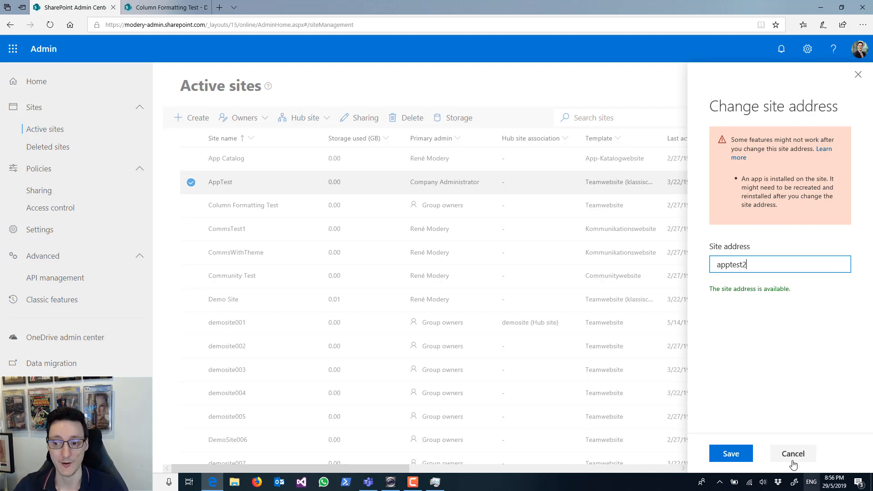
{"action": "left_click", "coordinate": [859, 74]}
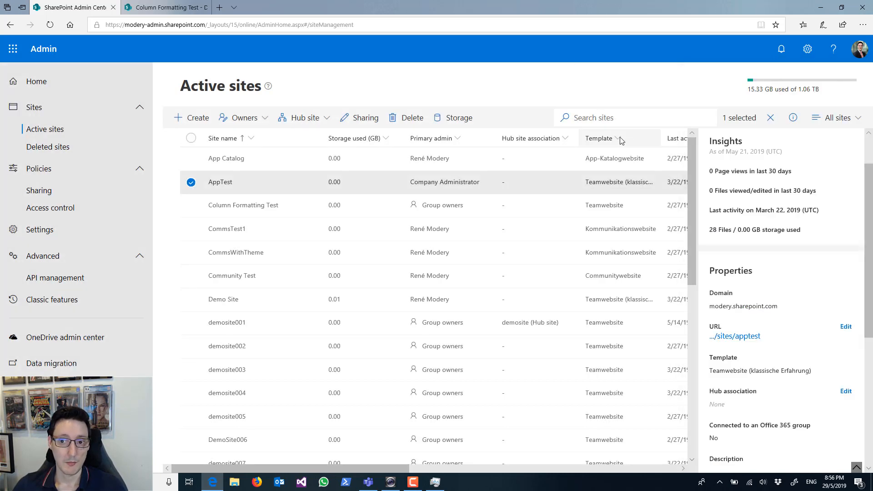
Select only the Publishing Portal site, check in its details whether its URL can be edited, and clear the selection.
{"action": "scroll", "coordinate": [587, 176], "scroll_direction": "down", "scroll_amount": 3}
{"action": "scroll", "coordinate": [573, 180], "scroll_direction": "down", "scroll_amount": 5}
{"action": "scroll", "coordinate": [571, 345], "scroll_direction": "down", "scroll_amount": 1}
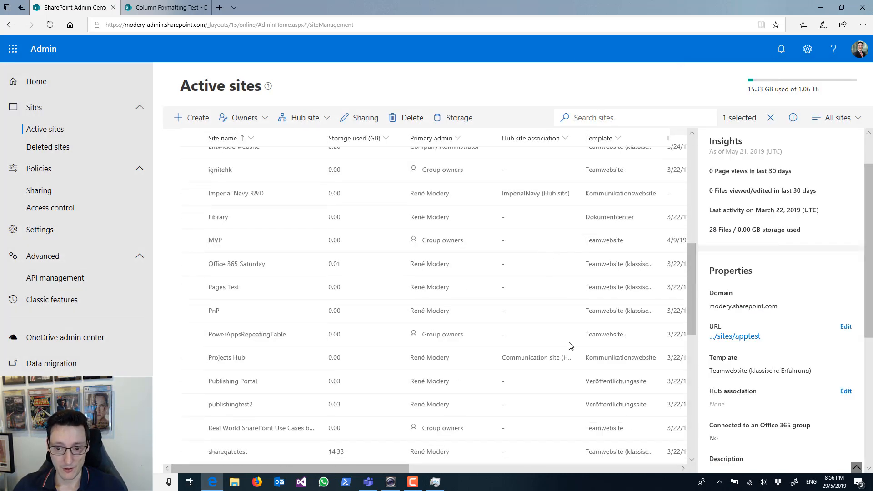
{"action": "left_click", "coordinate": [190, 381]}
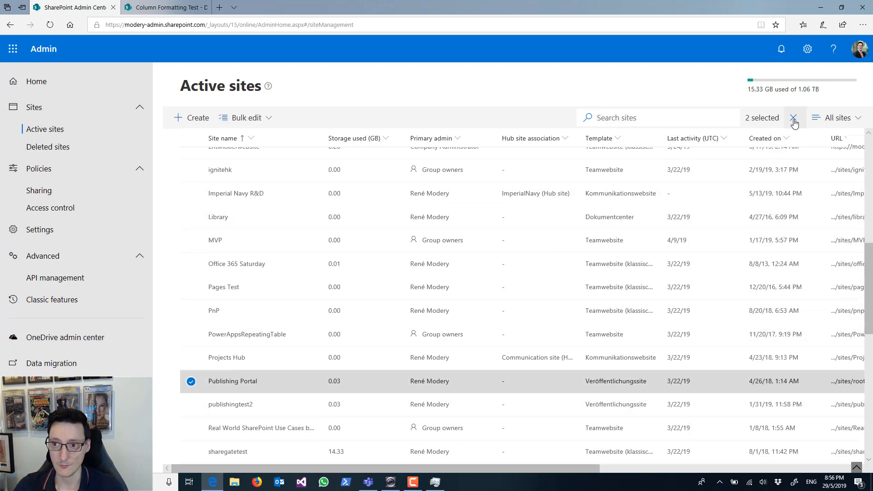
{"action": "left_click", "coordinate": [191, 381]}
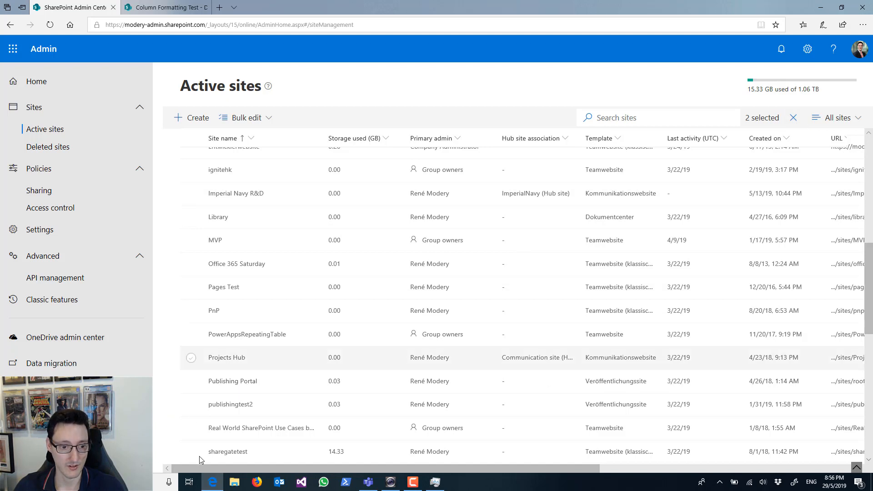
{"action": "left_click", "coordinate": [191, 381]}
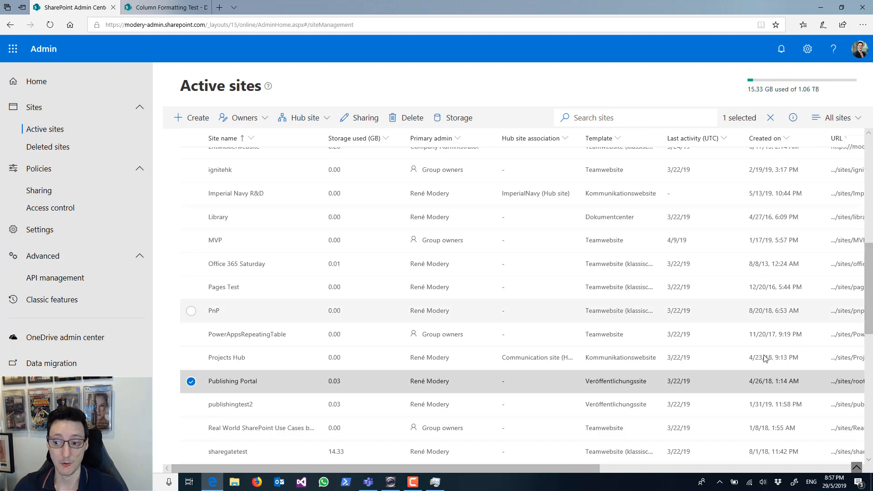
{"action": "left_click", "coordinate": [793, 117]}
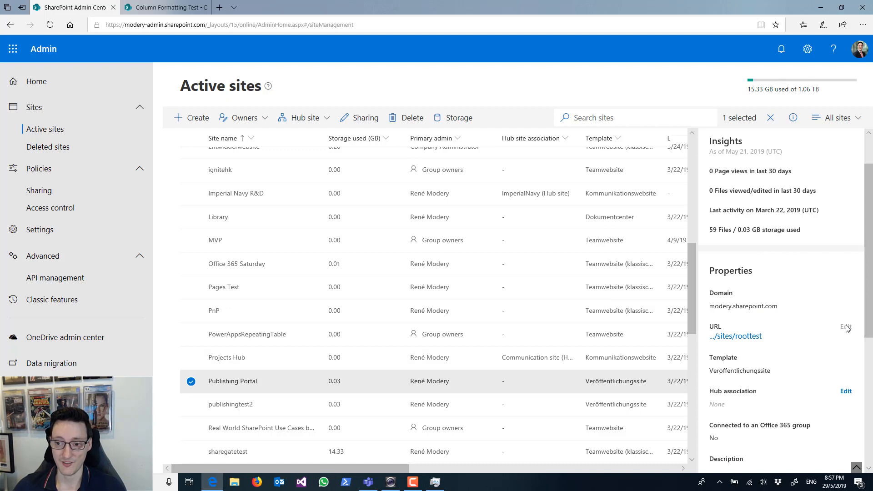
{"action": "mouse_move", "coordinate": [848, 328]}
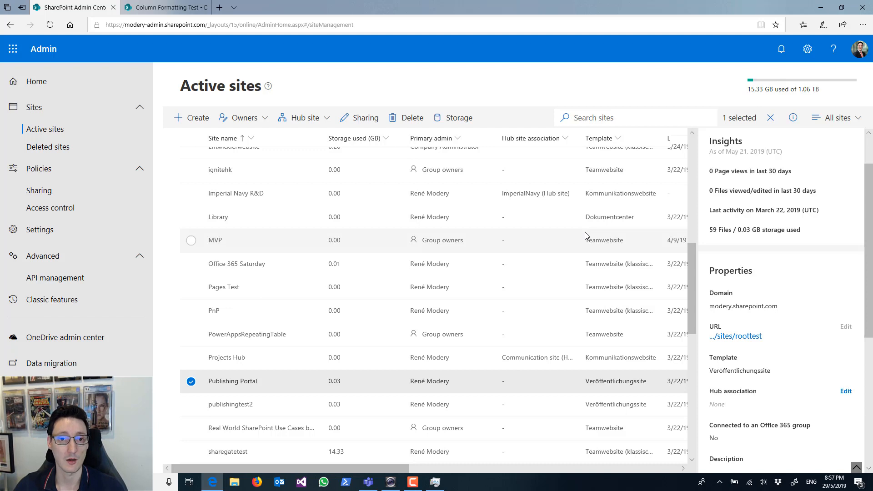
{"action": "scroll", "coordinate": [585, 232], "scroll_direction": "down", "scroll_amount": 3}
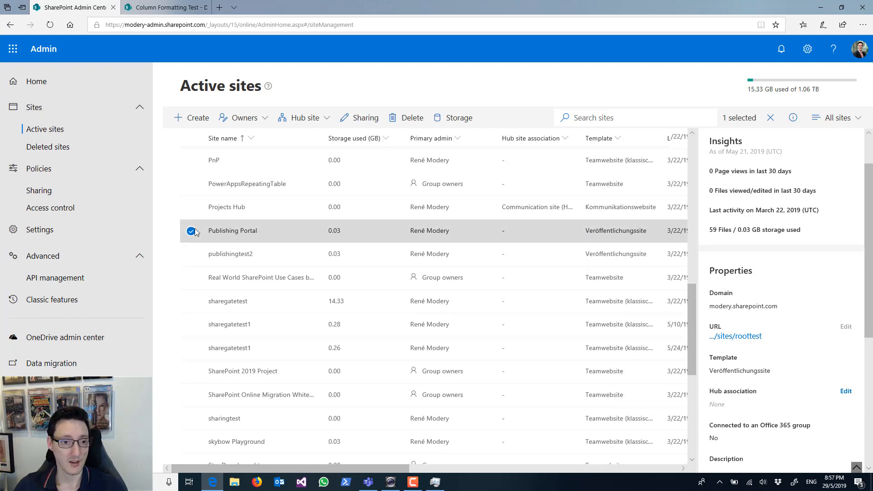
{"action": "left_click", "coordinate": [409, 227]}
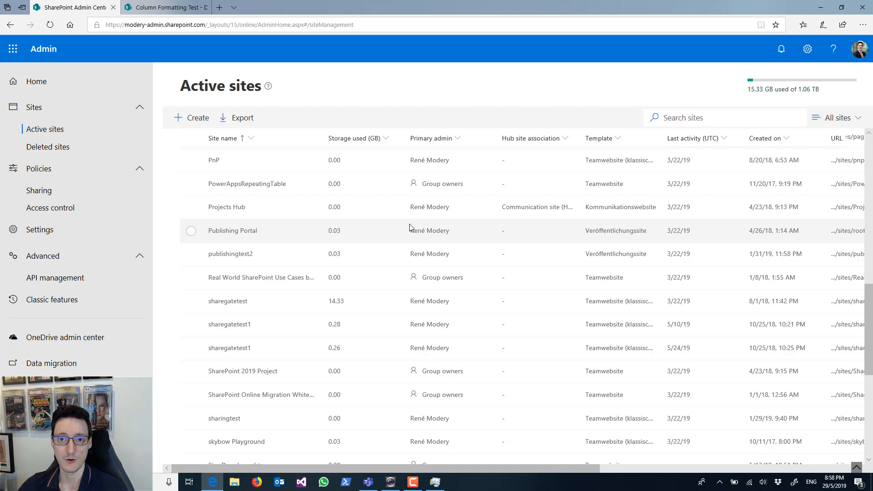
Select the Column Formatting Test site in the active sites list and show its details.
{"action": "scroll", "coordinate": [413, 225], "scroll_direction": "up", "scroll_amount": 10}
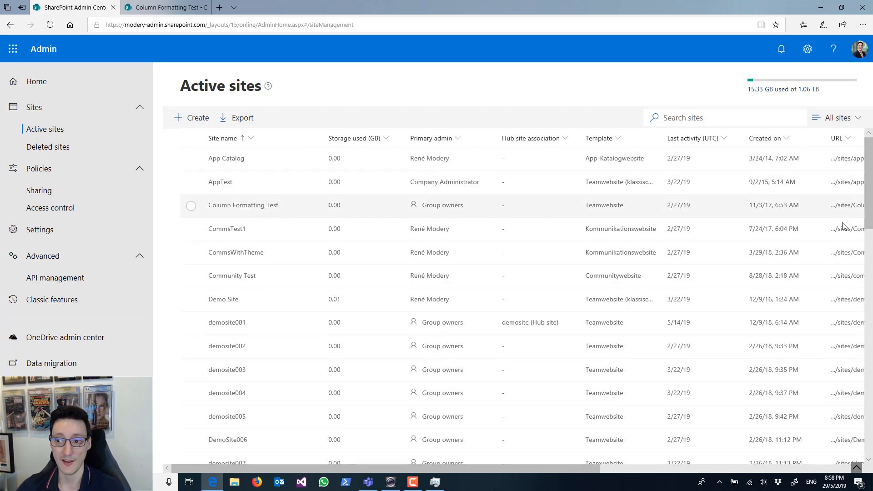
{"action": "left_click", "coordinate": [806, 212]}
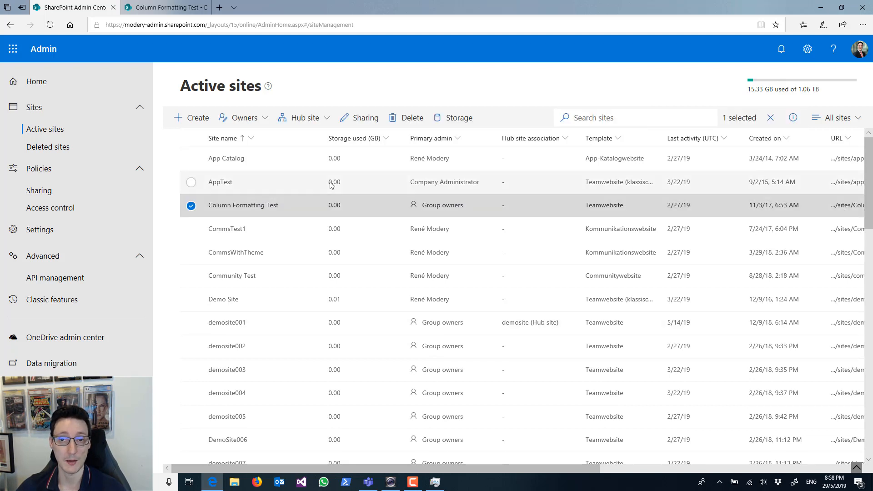
{"action": "left_click", "coordinate": [793, 117]}
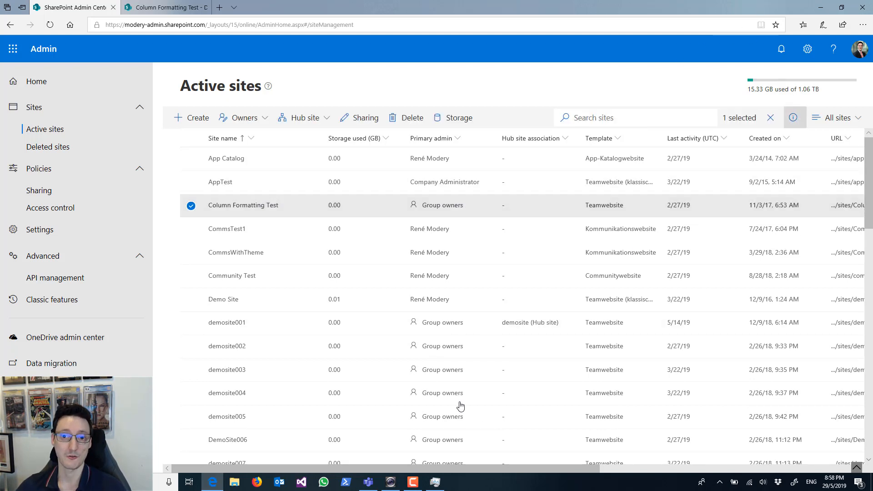